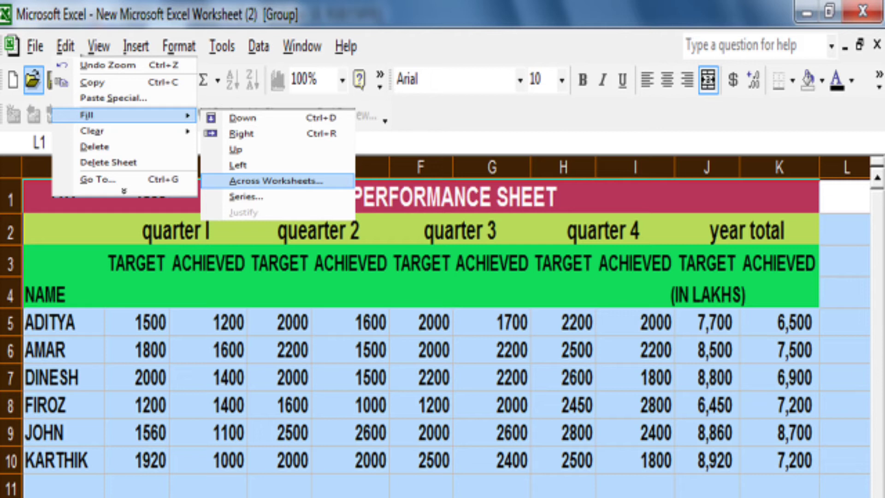
# Open the Fill Across Worksheets dialog from Edit > Fill for the sales table.
pyautogui.click(276, 181)
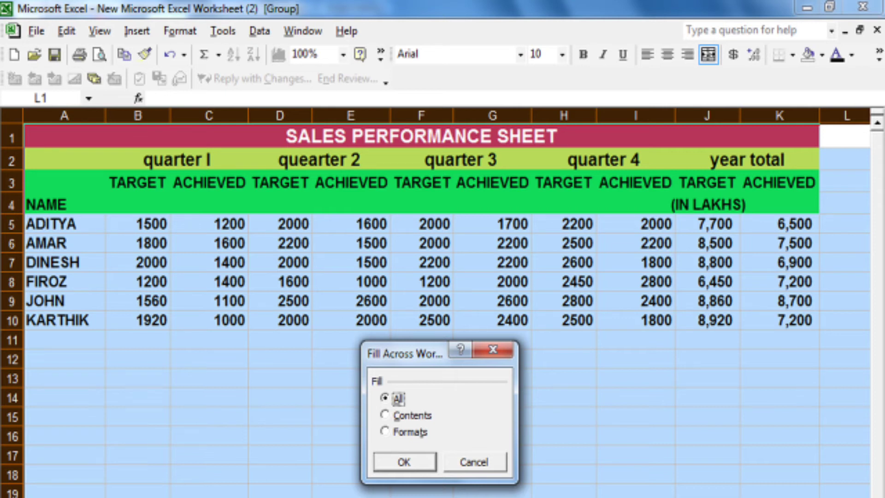
# Choose All as the fill option so contents and formatting copy to every grouped sheet.
pyautogui.press('Down')
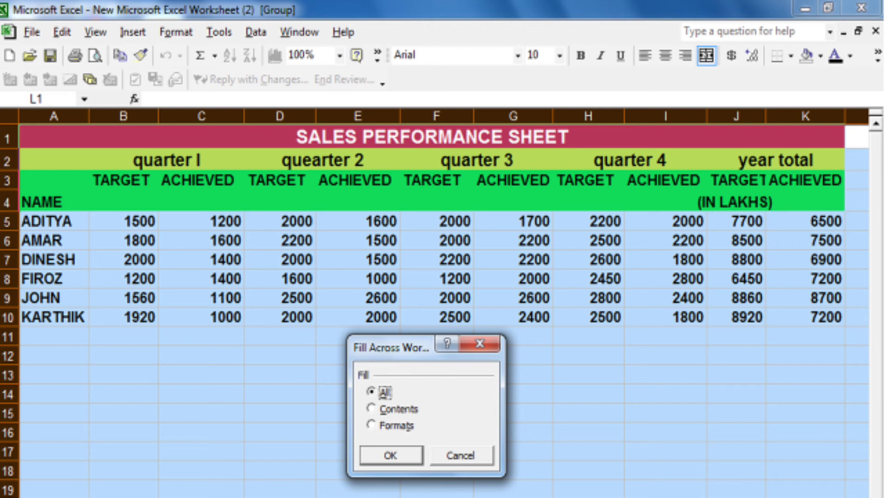
pyautogui.press('Return')
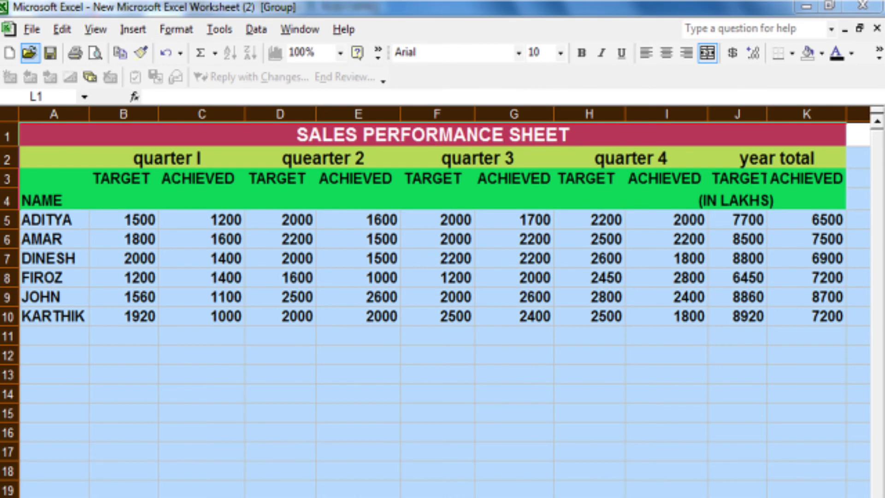